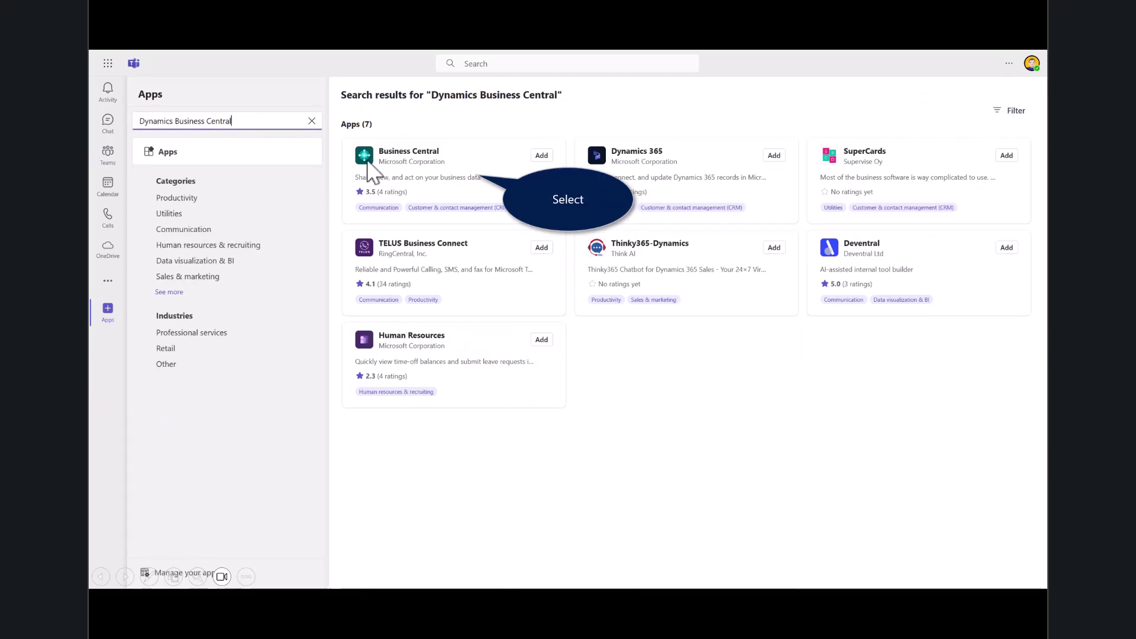
Open the Business Central app listing, browse its Link Preview and Card Details previews, add the app to Teams and try it.
left_click(408, 161)
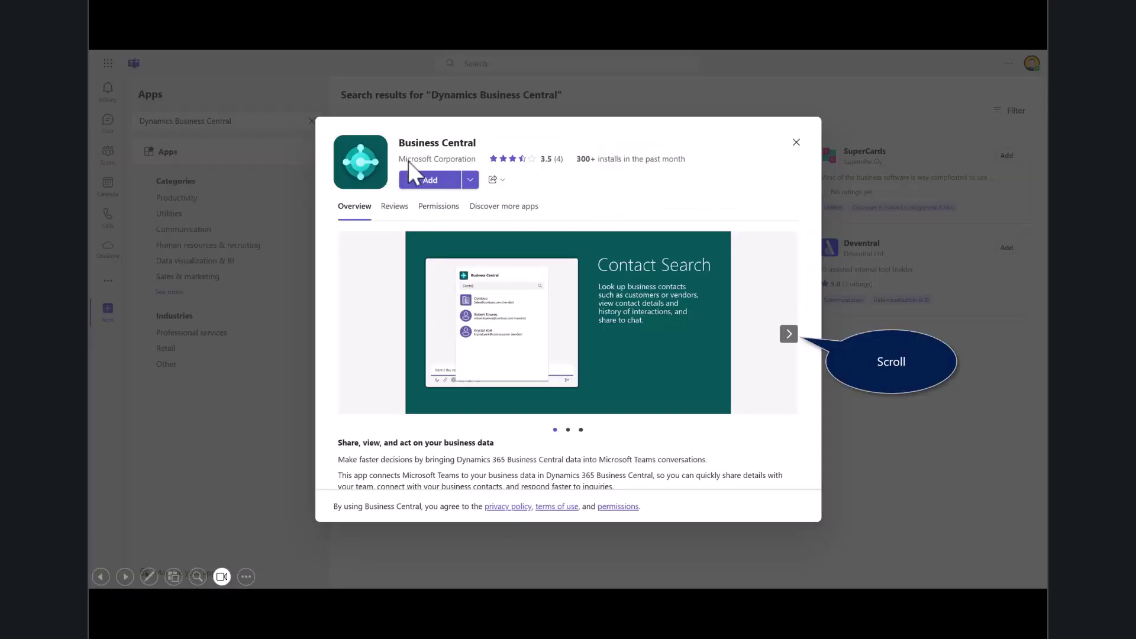
left_click(789, 334)
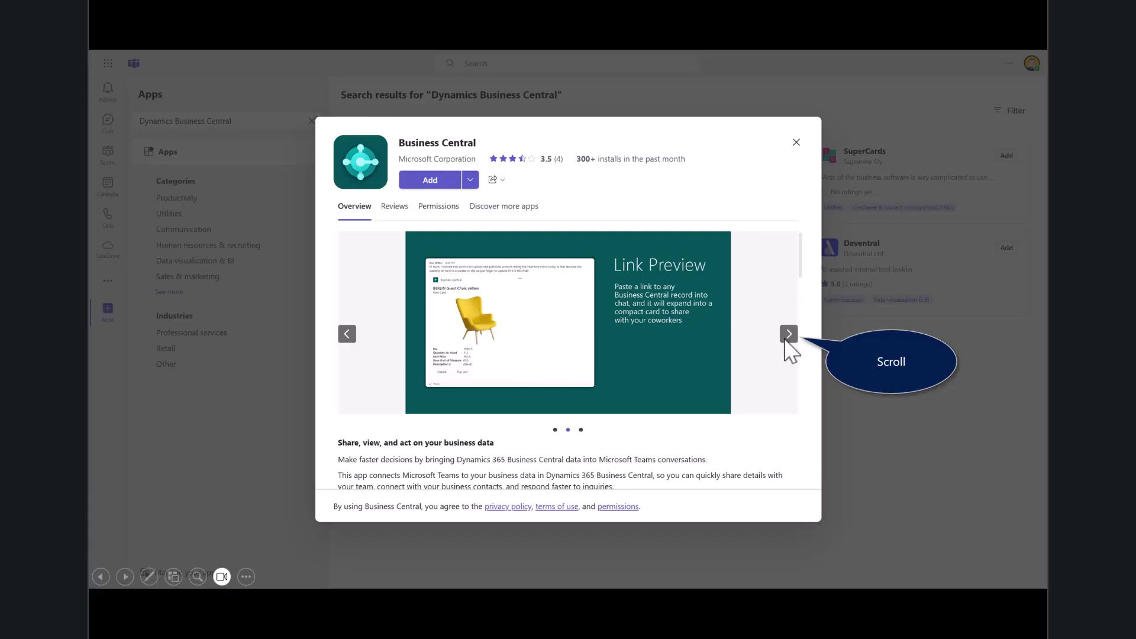
left_click(787, 335)
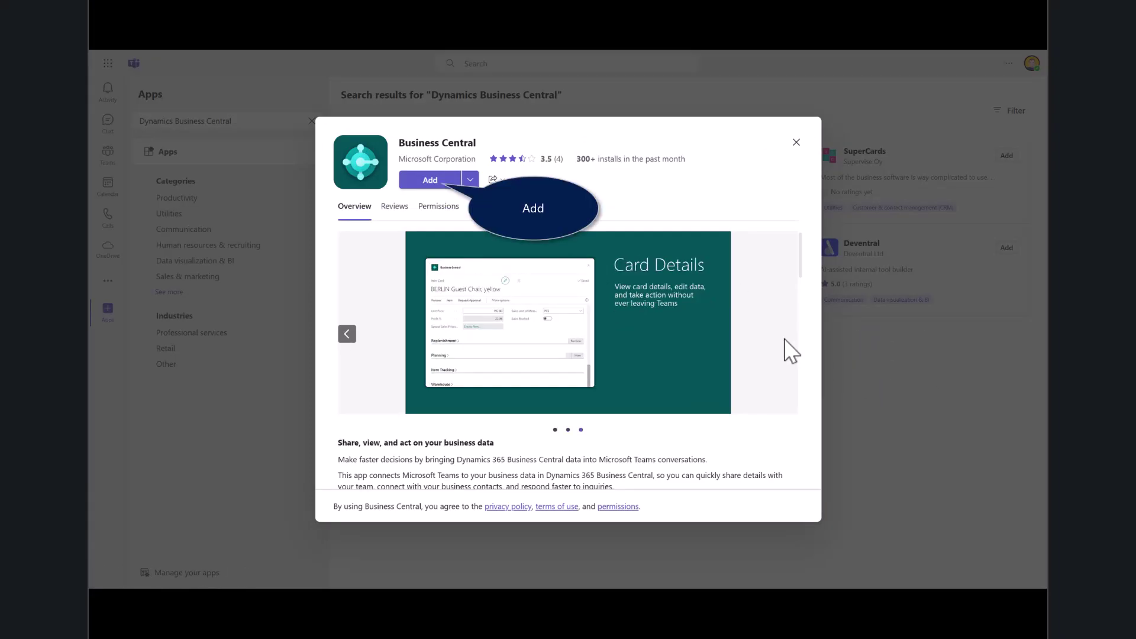
left_click(442, 179)
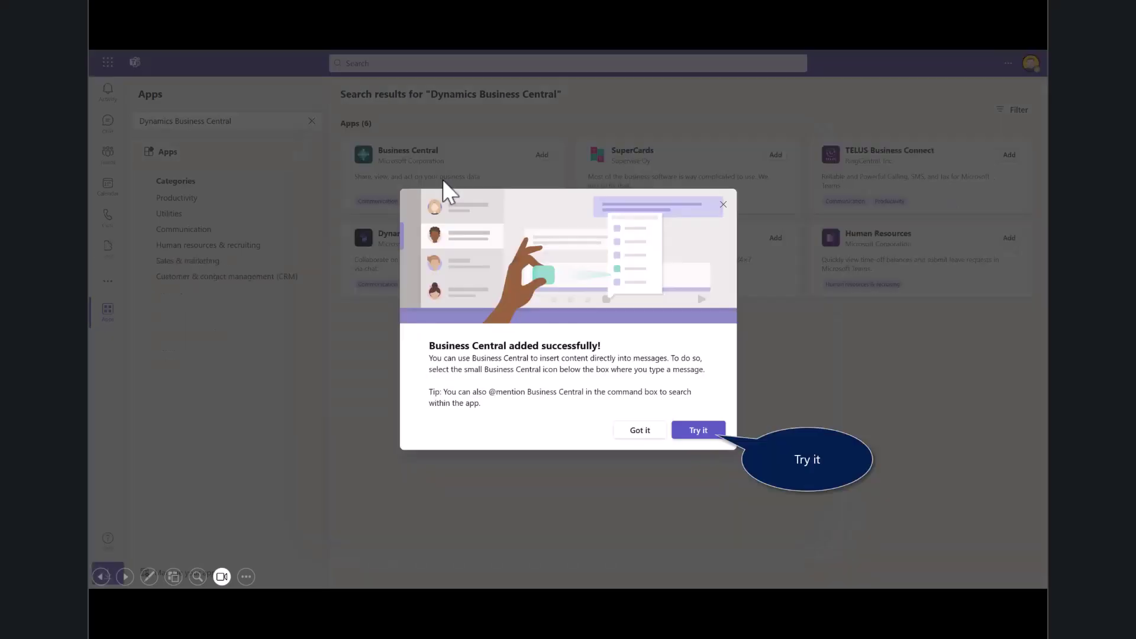
left_click(703, 429)
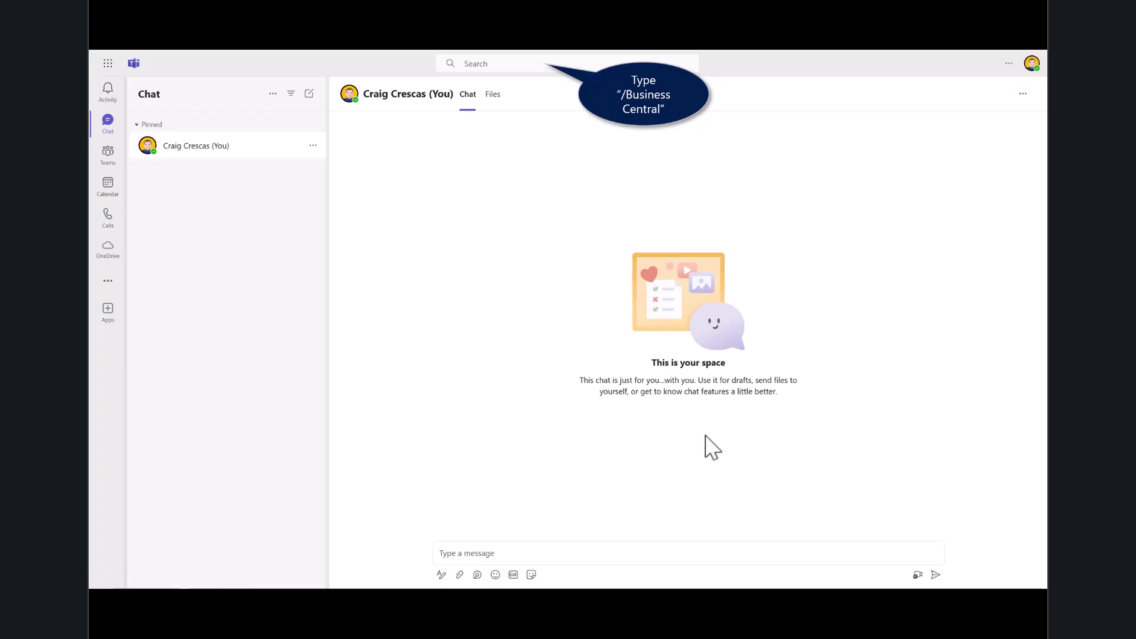
Launch the Business Central app with the /Business Central command and sign in to it.
type("/Business")
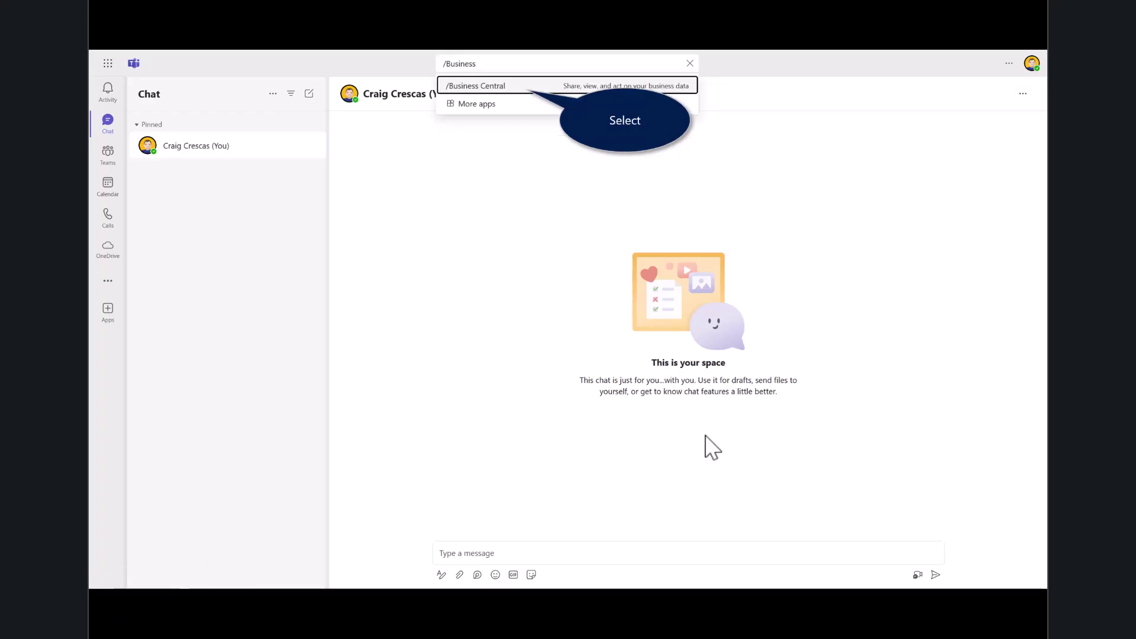
key("Return")
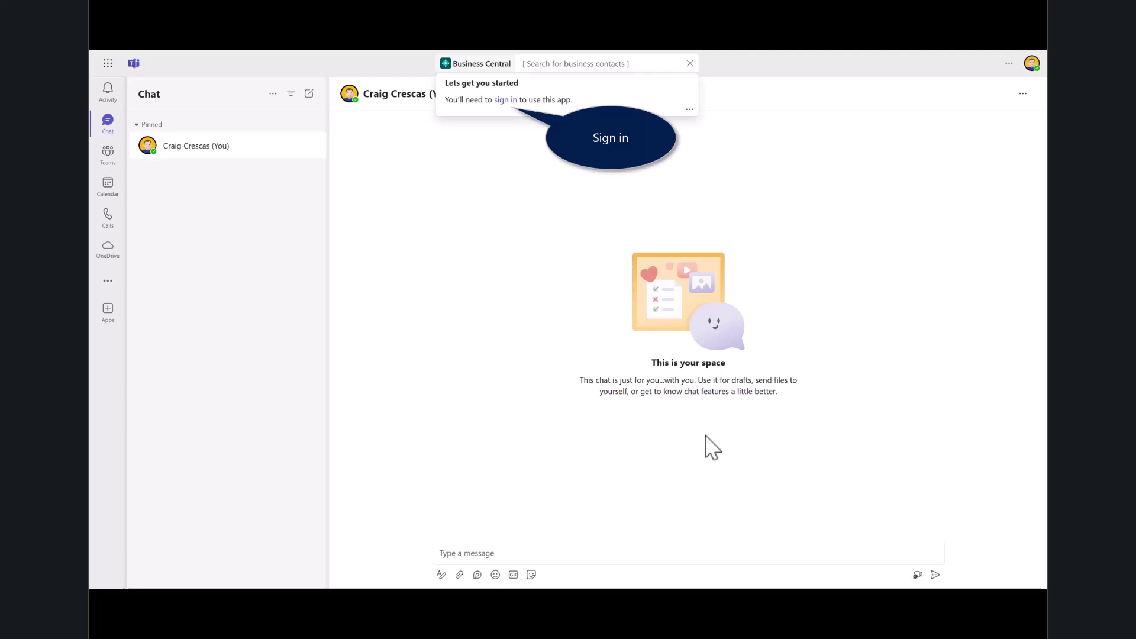
left_click(507, 100)
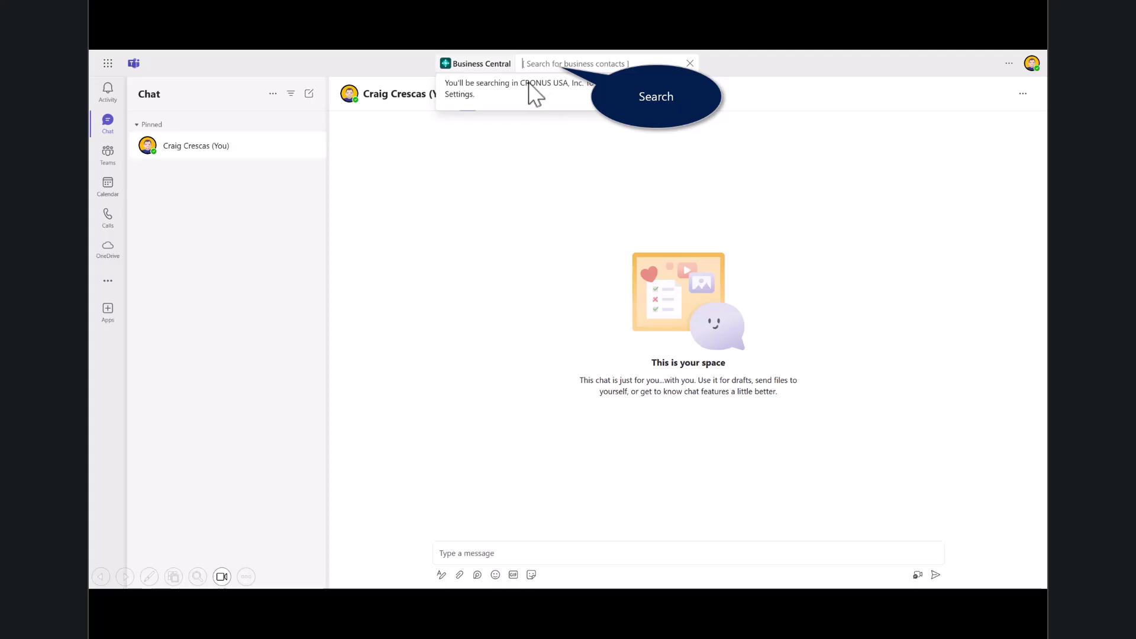
Search the business contacts for the Adatum Corporation customer contact and open the contact's full details.
type("Robert T")
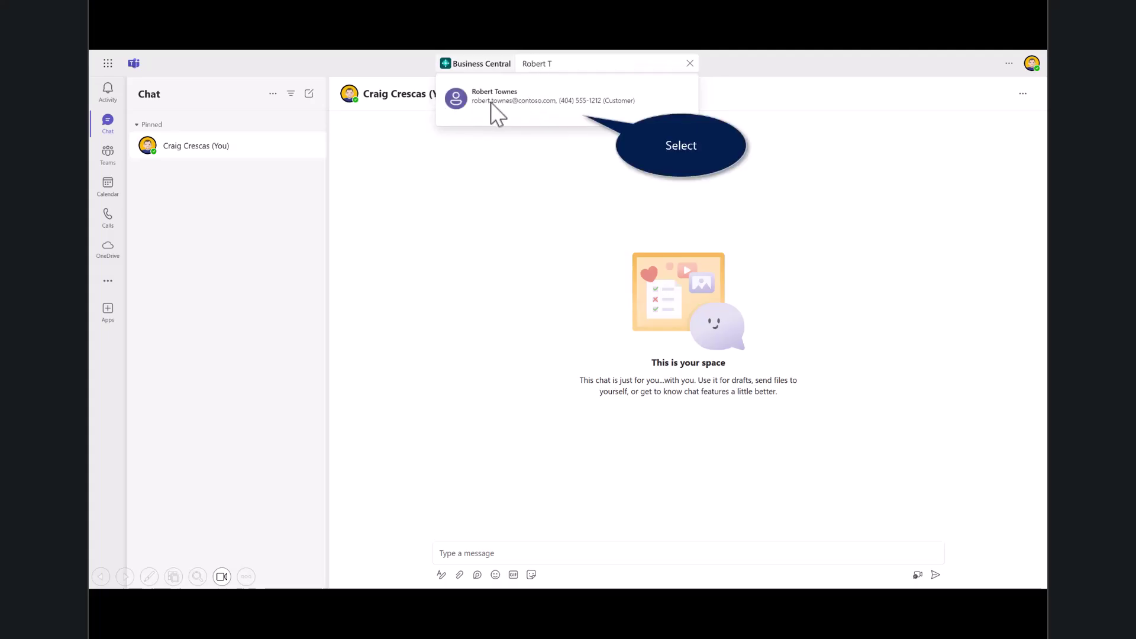
left_click(526, 101)
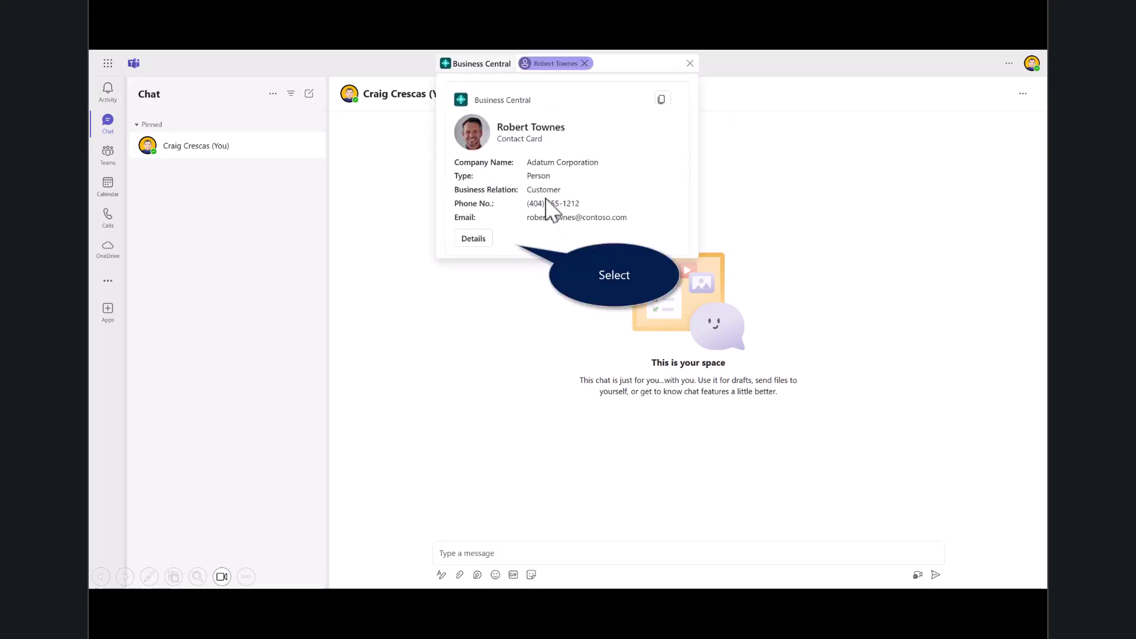
left_click(474, 239)
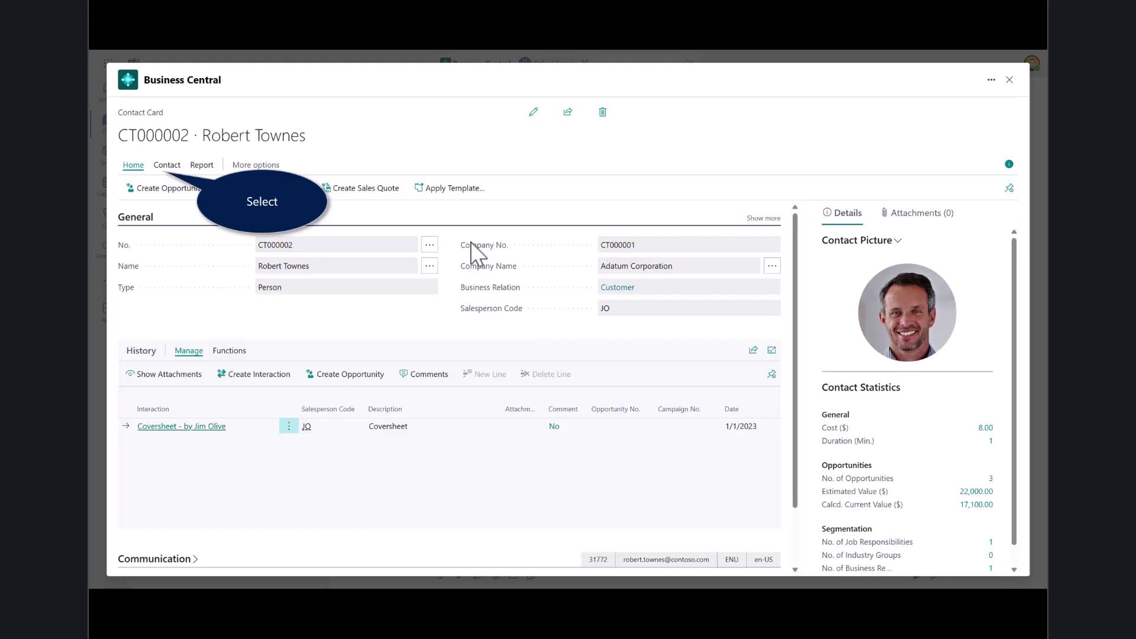
left_click(167, 166)
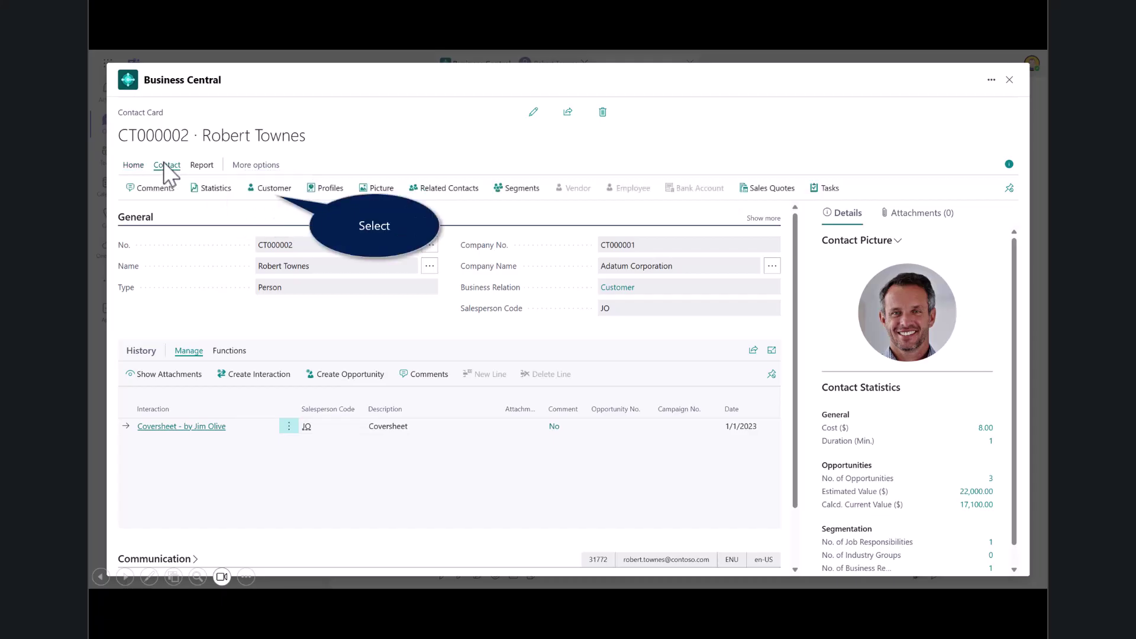
left_click(274, 189)
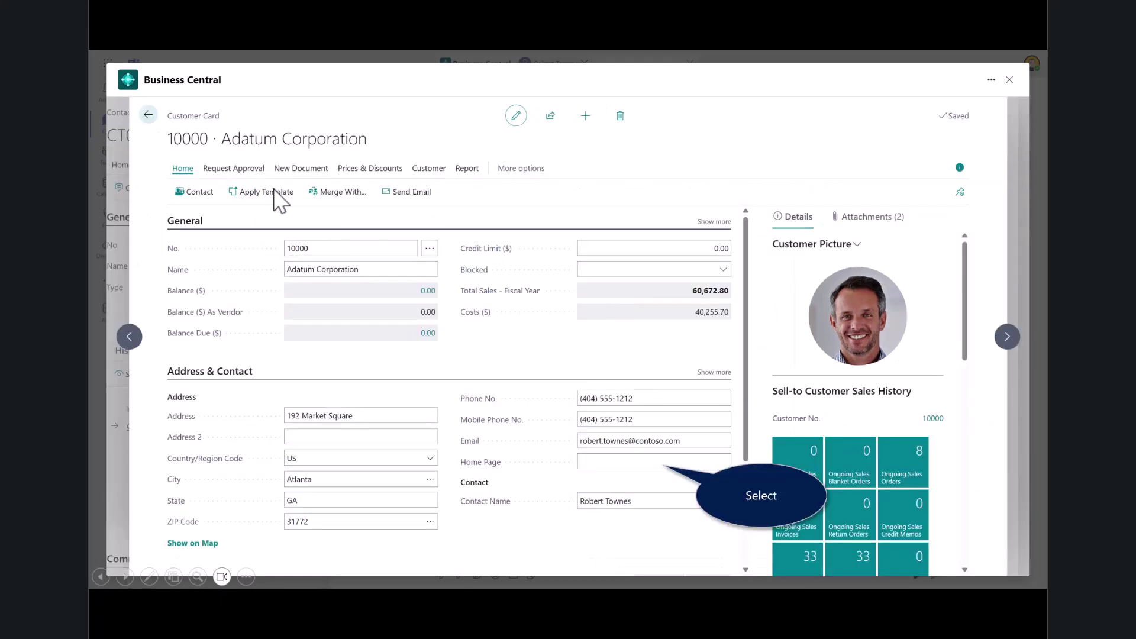
left_click(609, 466)
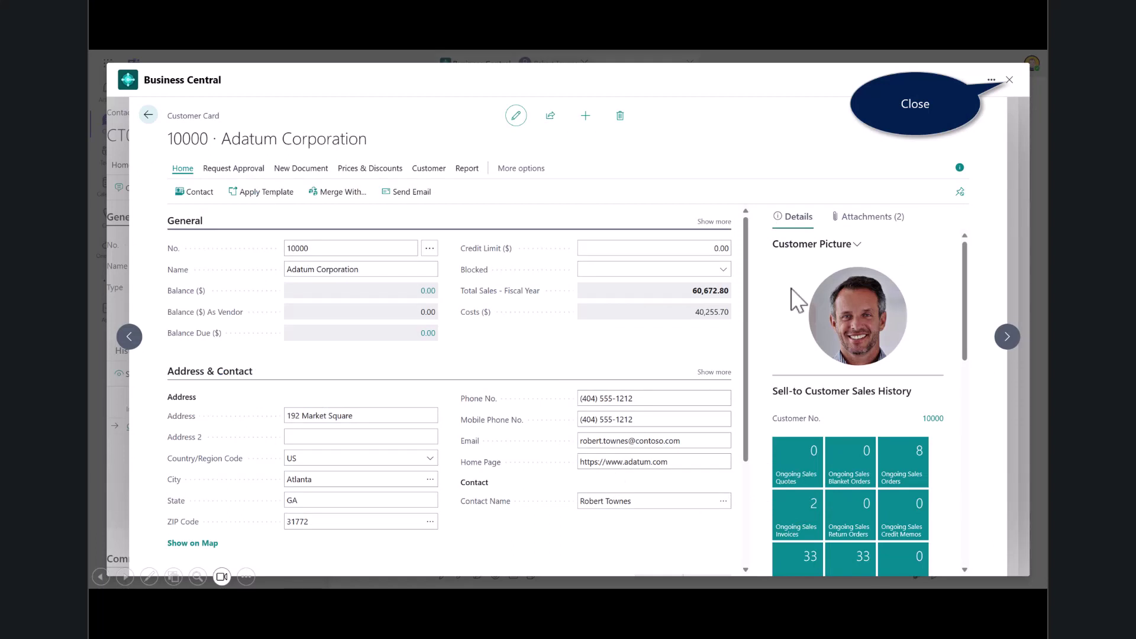
left_click(1009, 80)
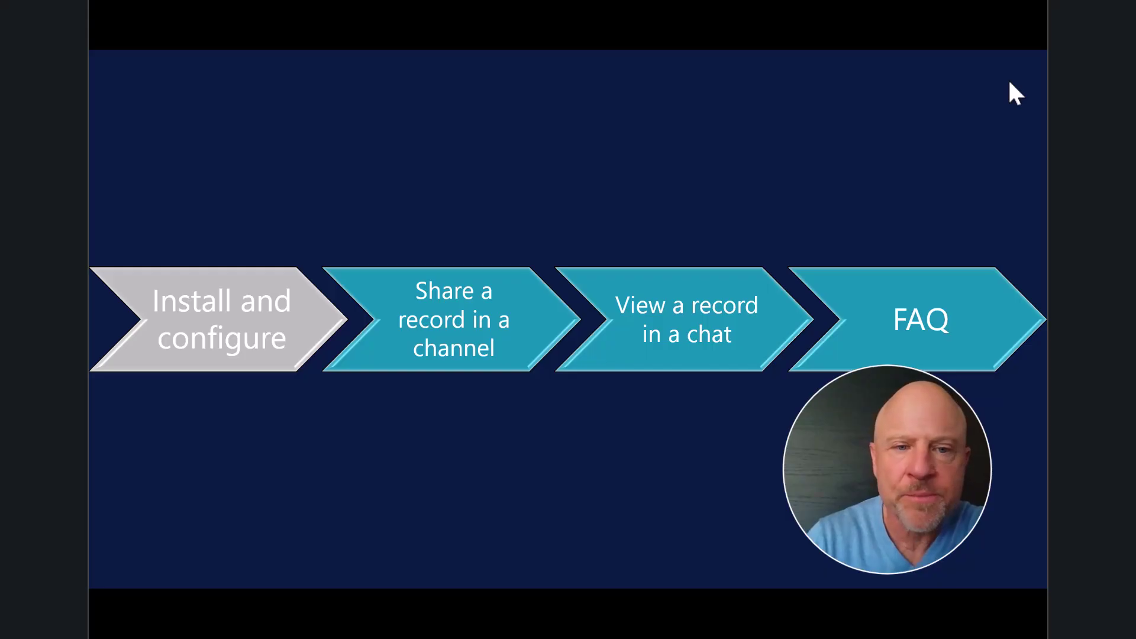
key("Right")
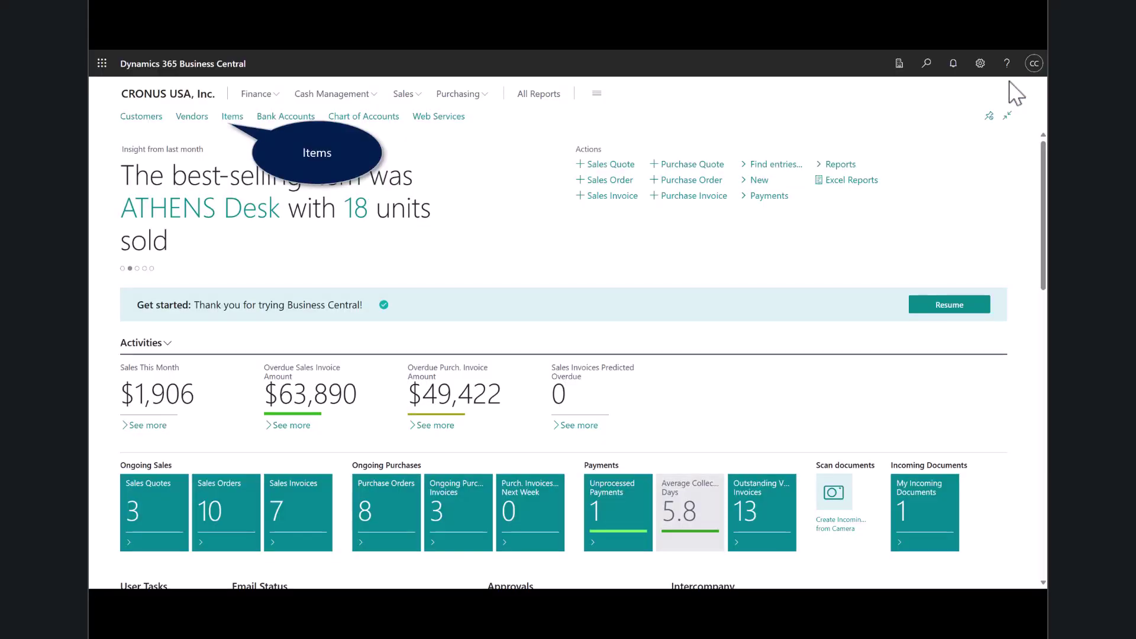
Open the item card 1896-S ATHENS Desk from the item list and share it to the Cronus USA > Sales channel in Teams.
left_click(228, 116)
left_click(261, 175)
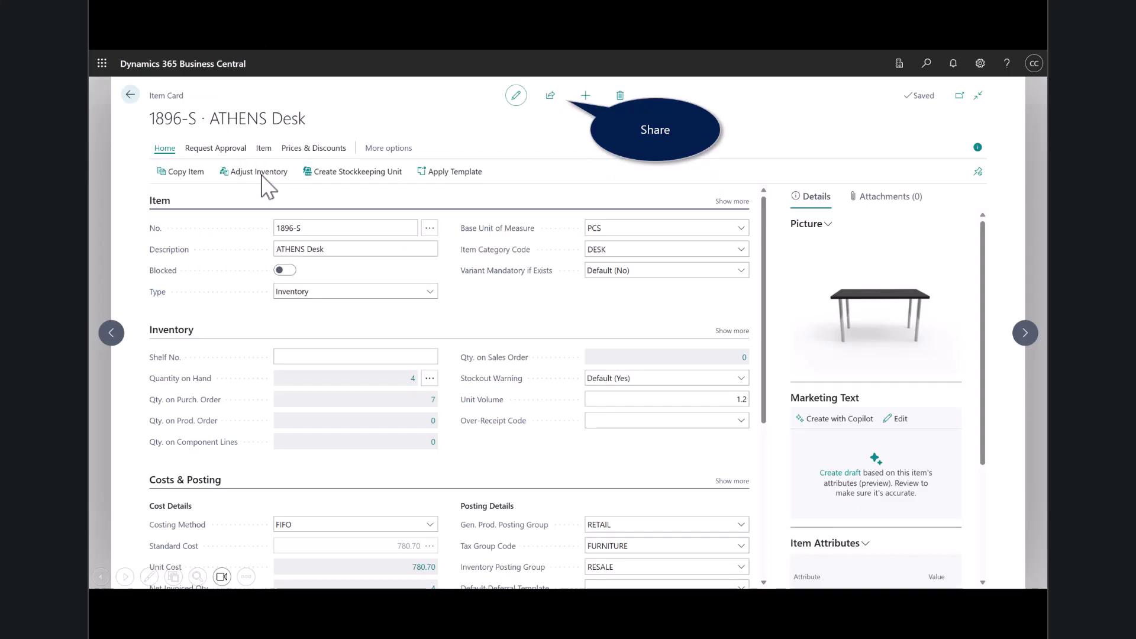
left_click(545, 95)
left_click(564, 123)
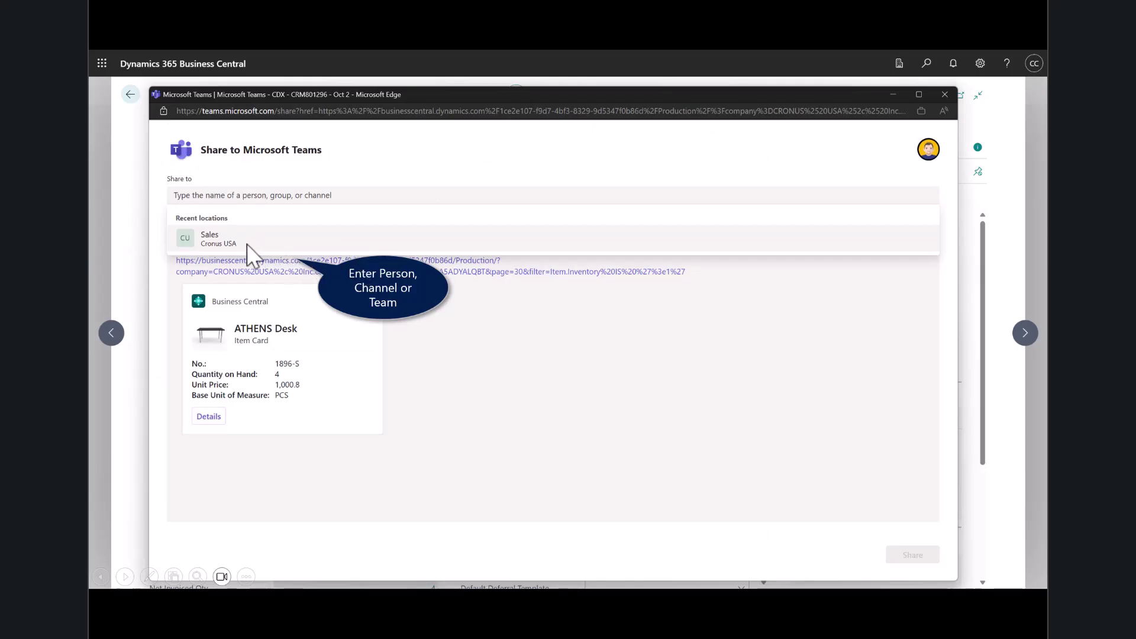
left_click(225, 237)
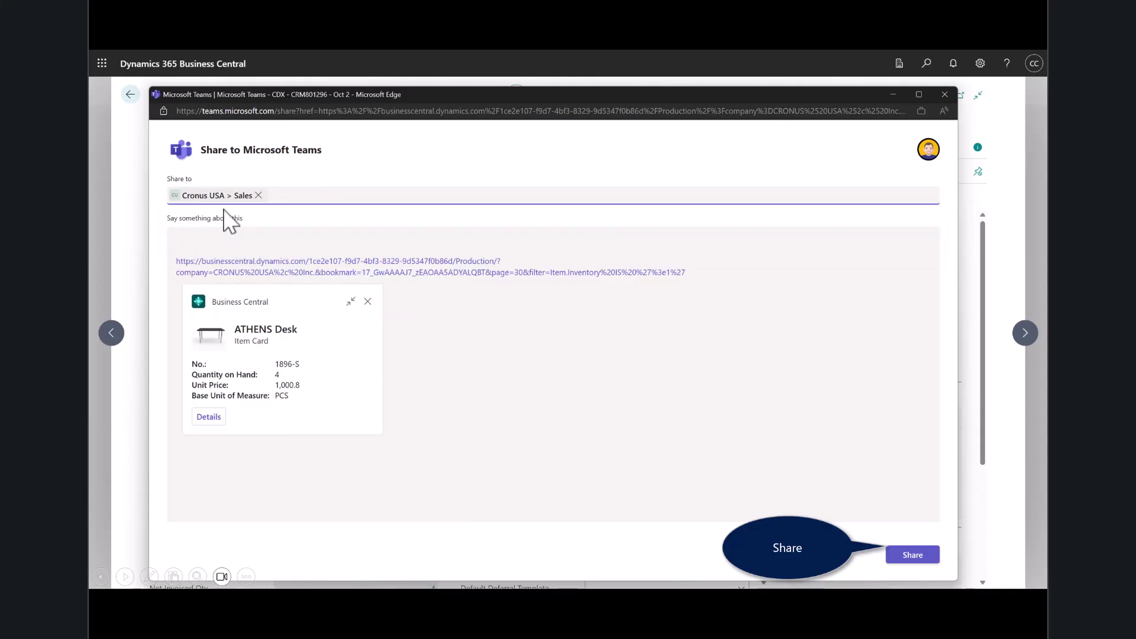
left_click(910, 554)
left_click(539, 445)
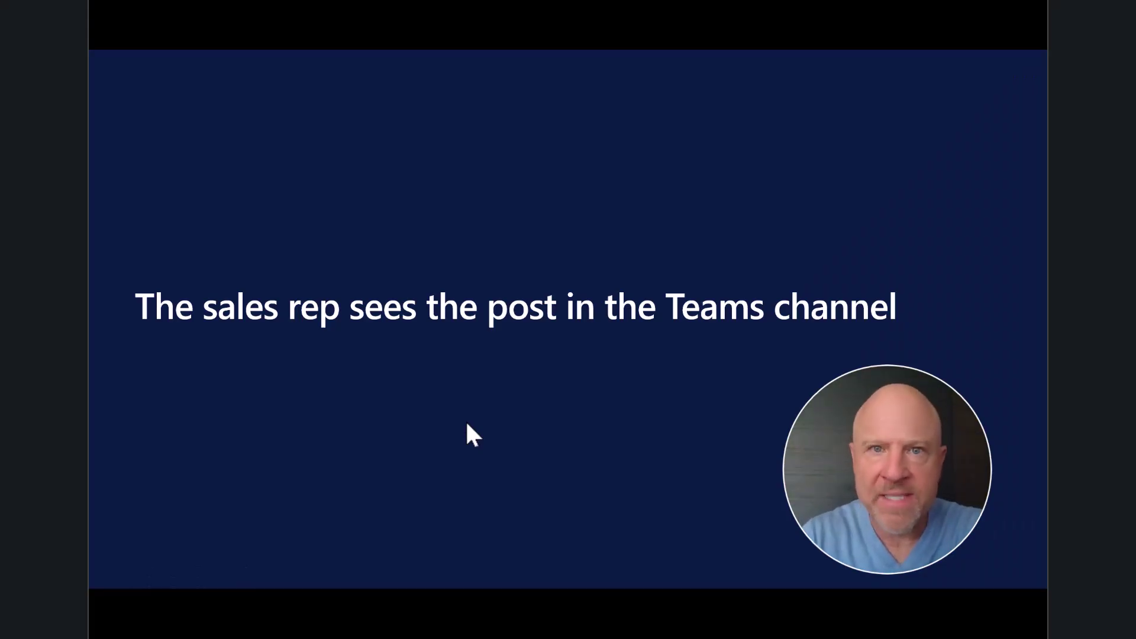
key("Right")
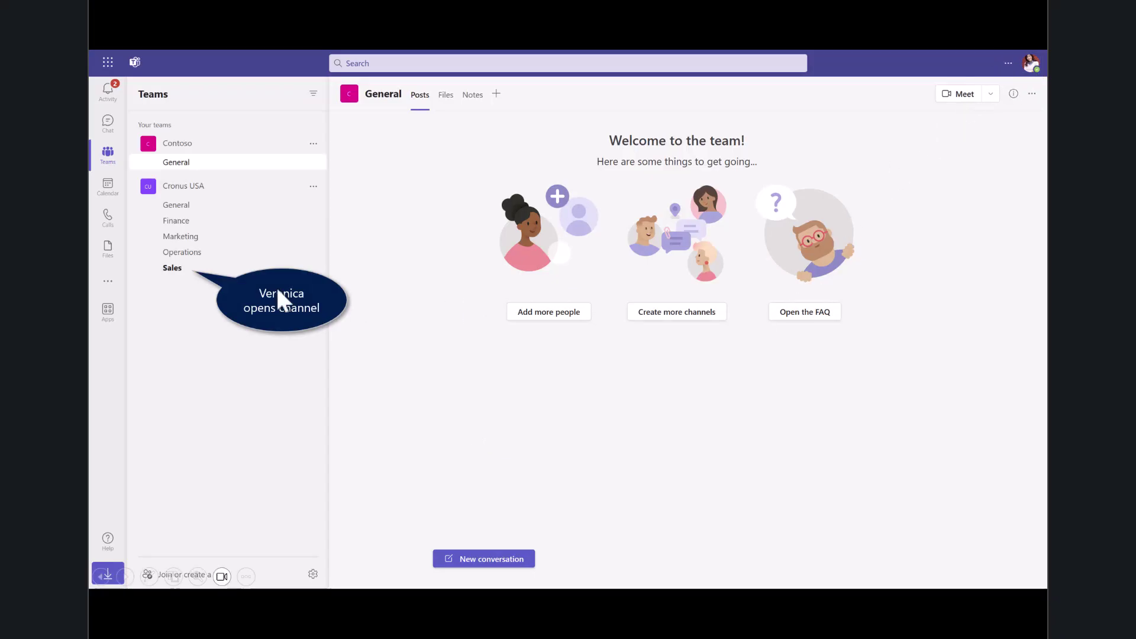
Open the Cronus USA Sales channel in Teams and follow the shared ATHENS Desk item link.
left_click(172, 278)
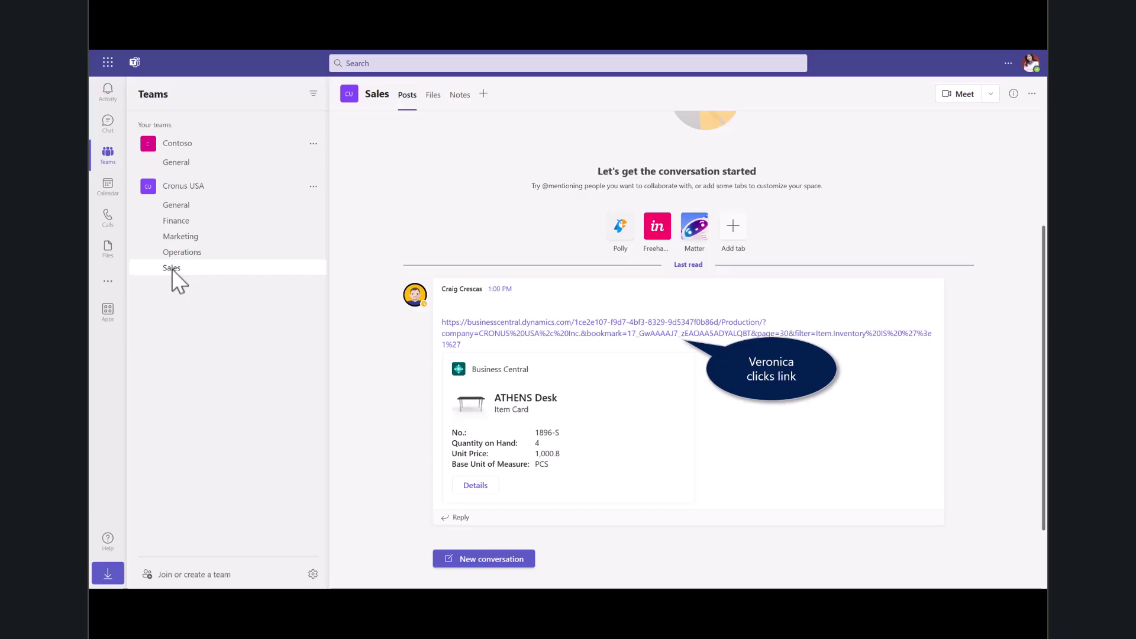
left_click(640, 343)
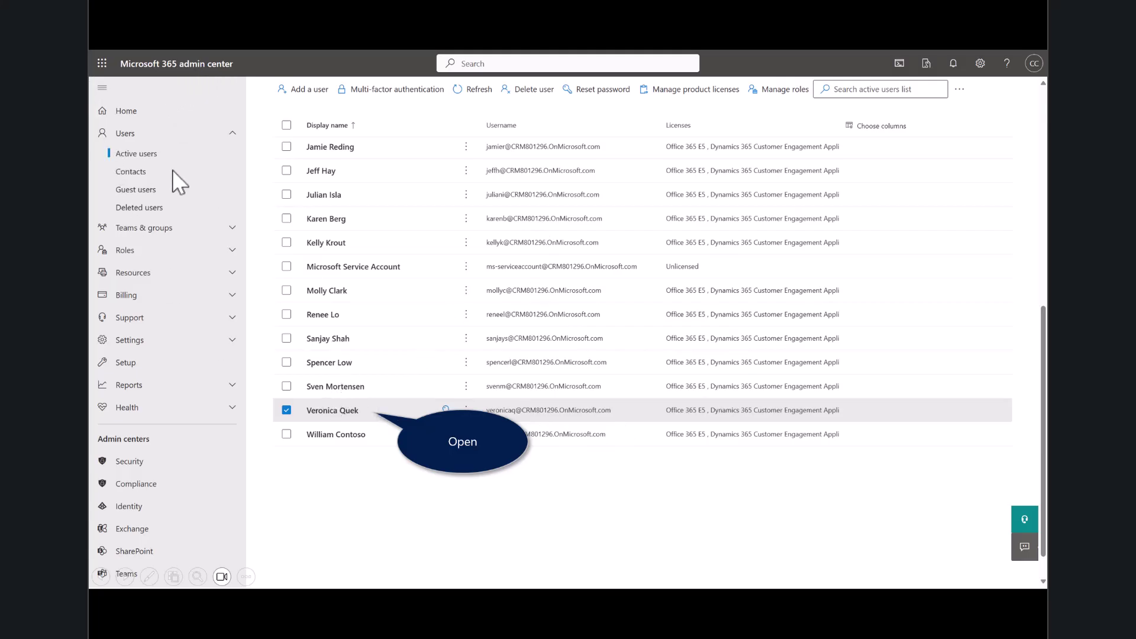
In the Microsoft 365 admin center, assign the Dynamics 365 Business Central for IWs license to the checked user and save.
left_click(342, 412)
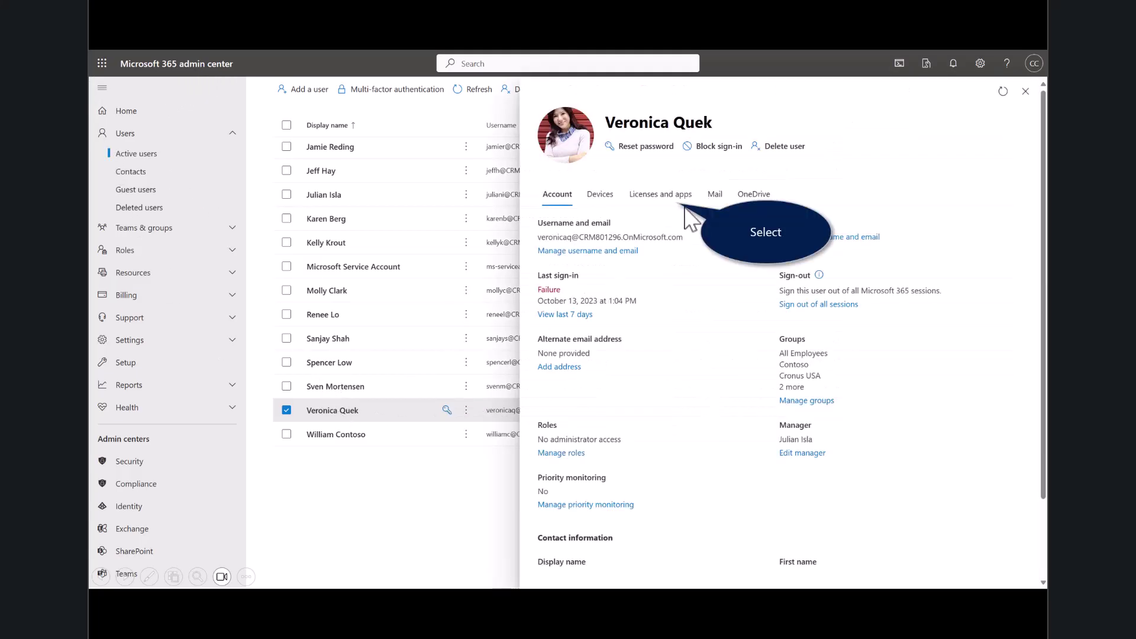
left_click(654, 200)
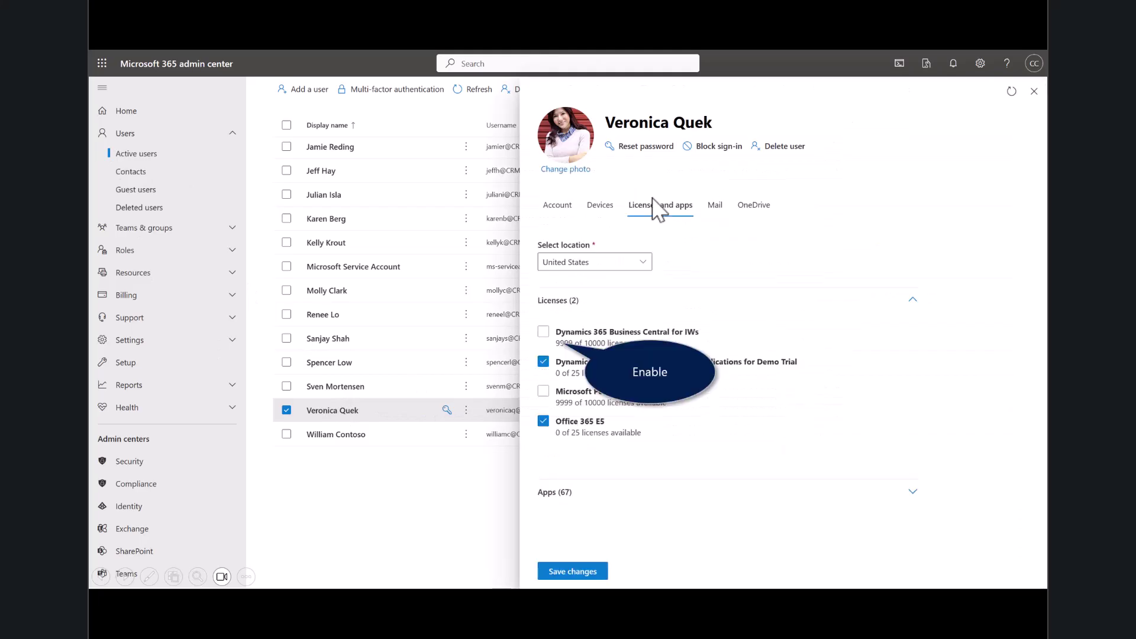
left_click(544, 333)
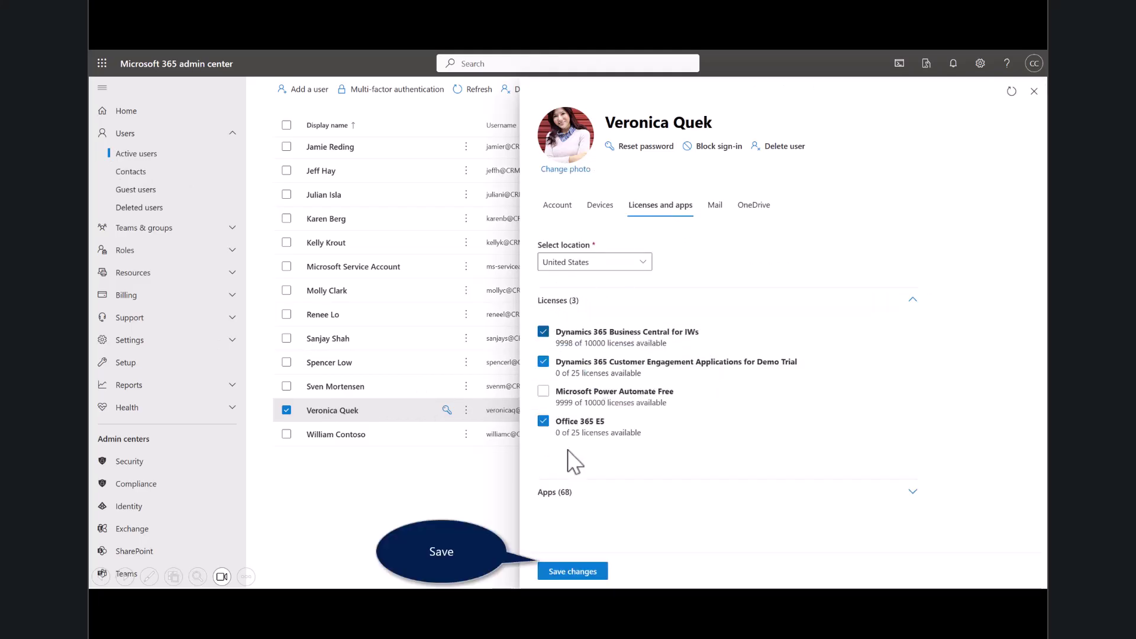
left_click(576, 571)
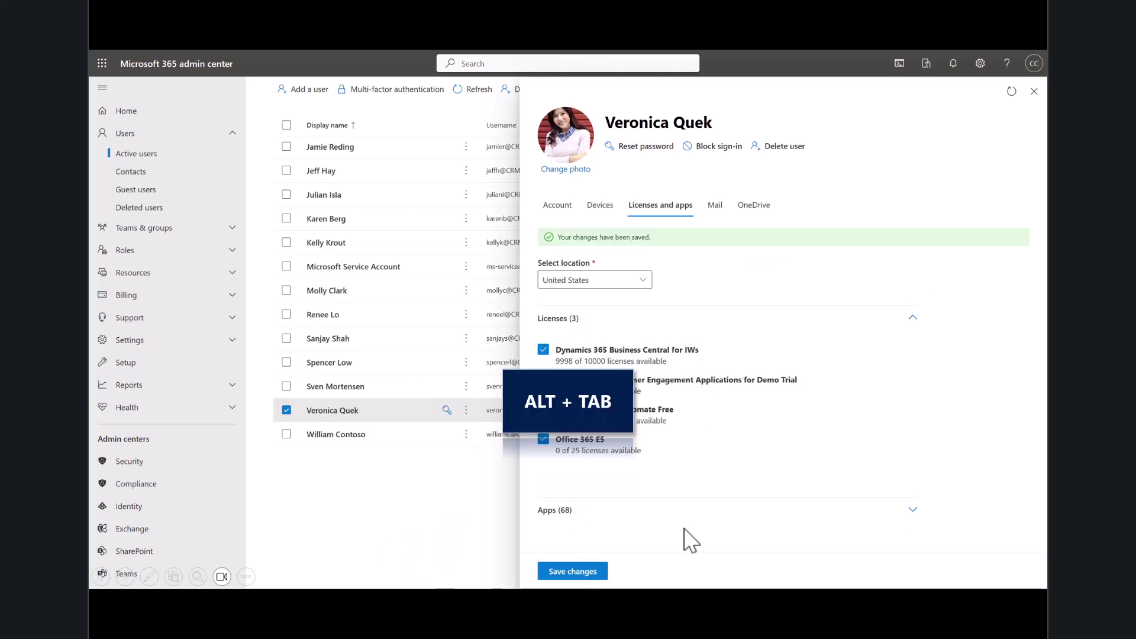
Switch to Business Central, update the users from Microsoft 365 and apply the updates.
key("alt+Tab")
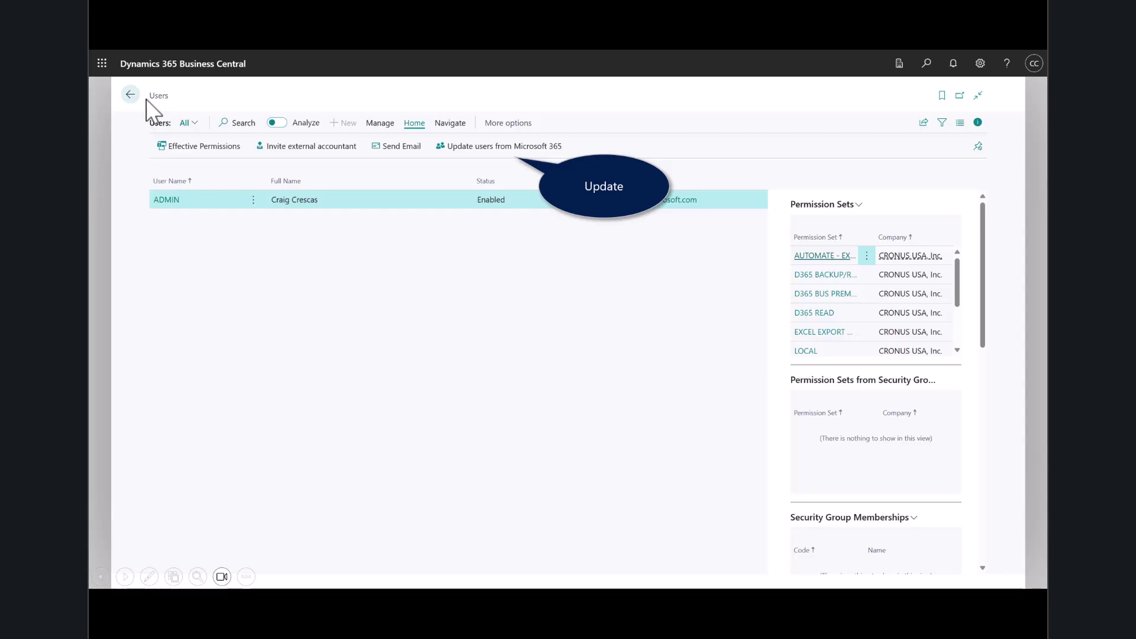
left_click(502, 148)
left_click(695, 468)
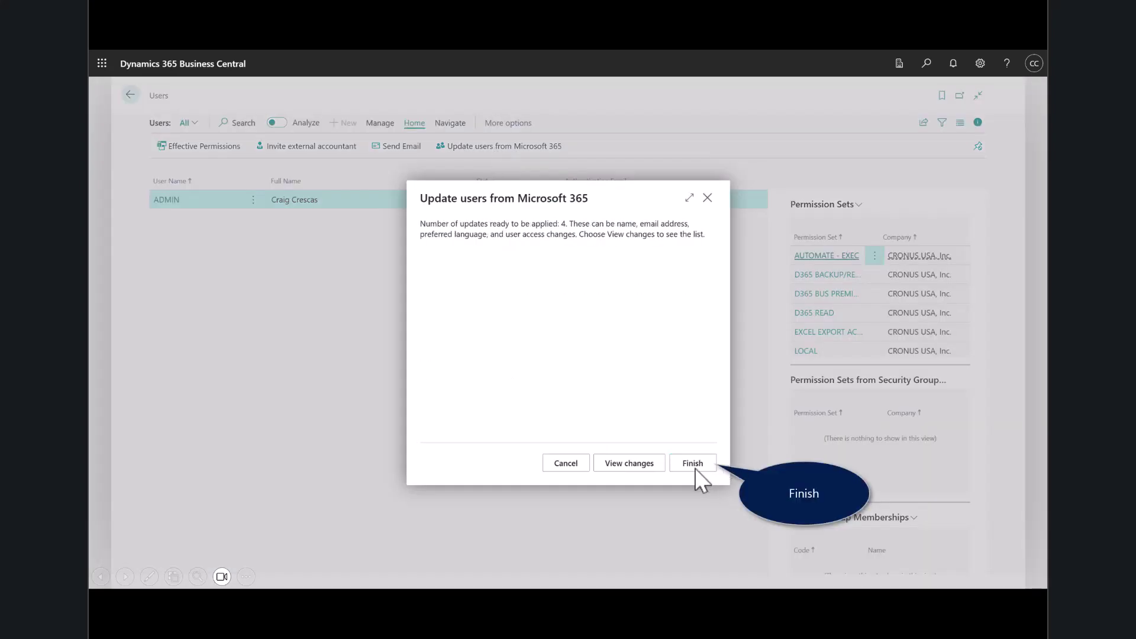
left_click(690, 464)
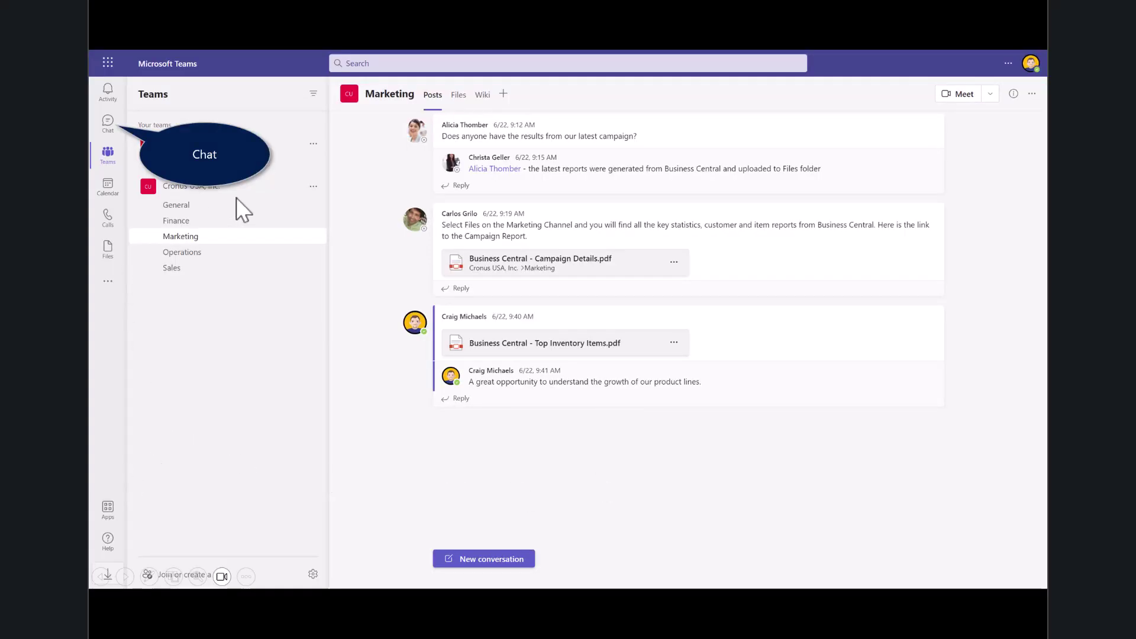
In Teams, start a new chat with the coworker by name and send the link "Item Card - 1896-S · ATHENS Desk".
left_click(105, 121)
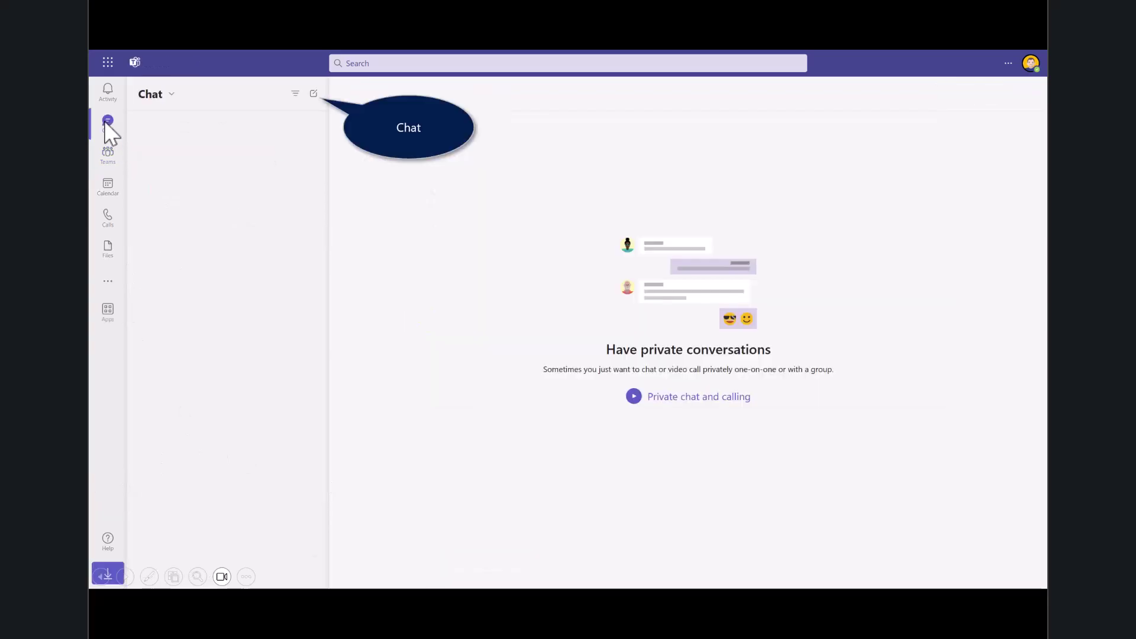
left_click(313, 93)
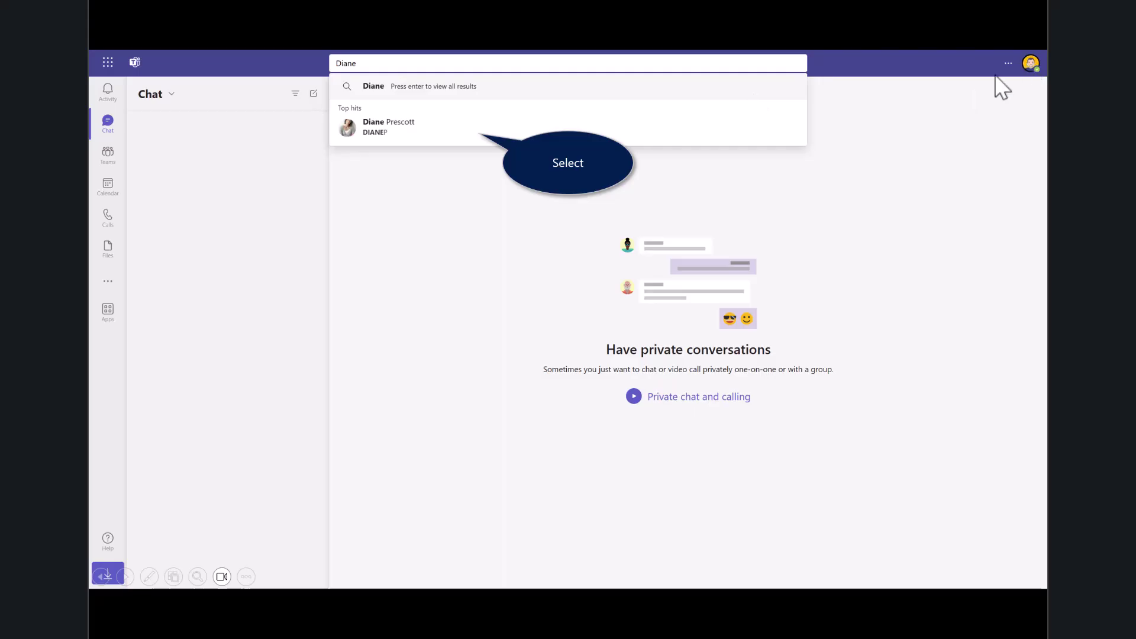
left_click(383, 135)
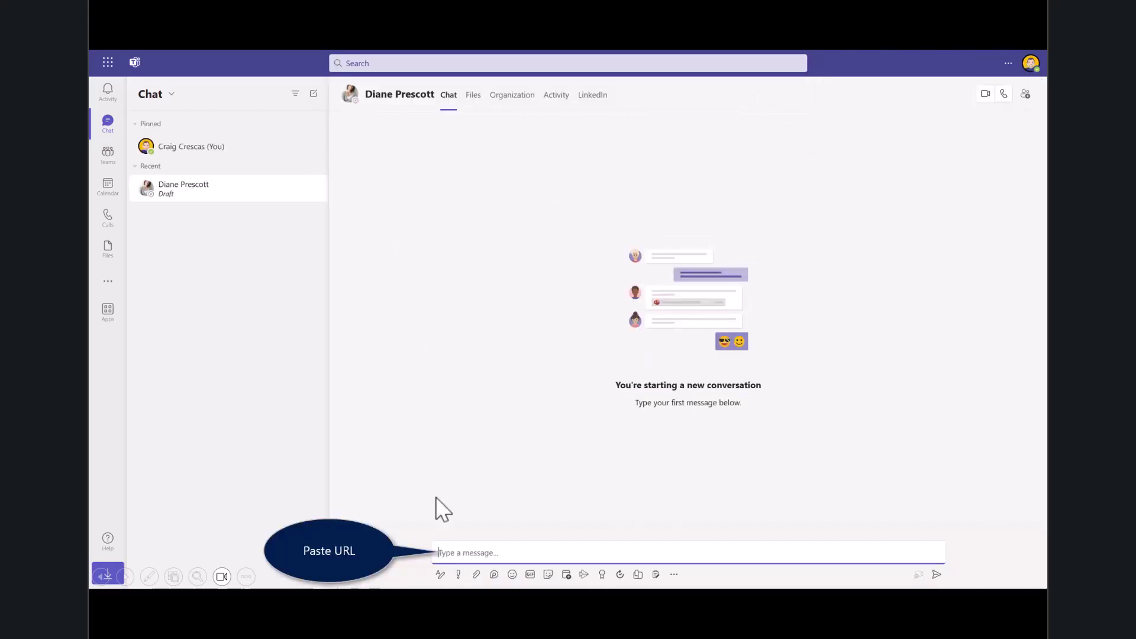
left_click(462, 551)
type("Item Card - 1896-S · ATHENS Desk")
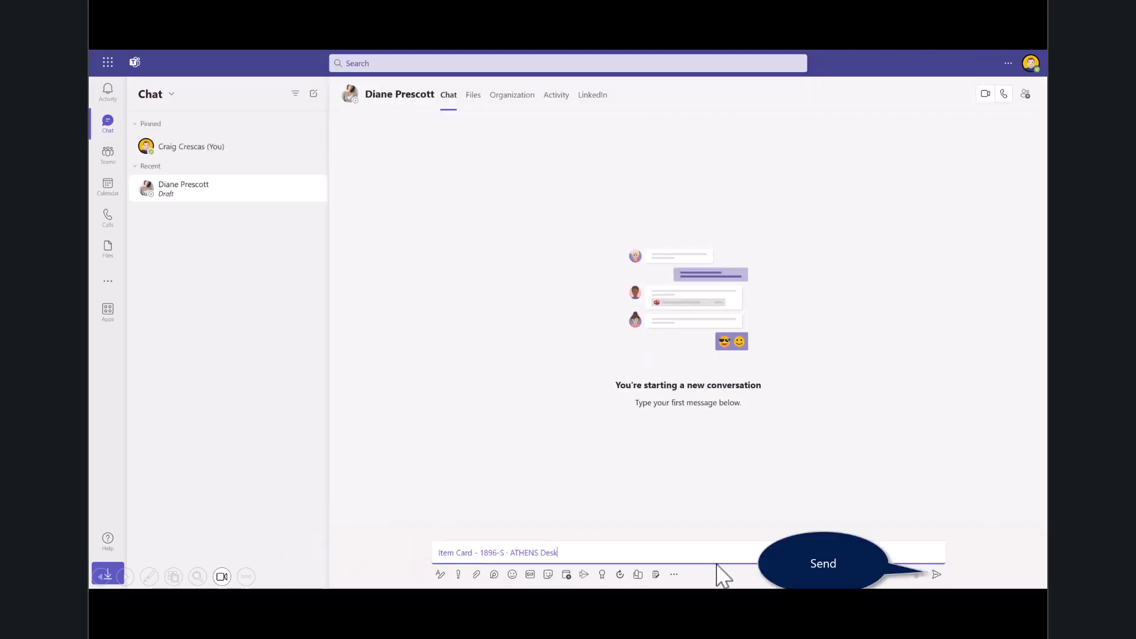
left_click(937, 575)
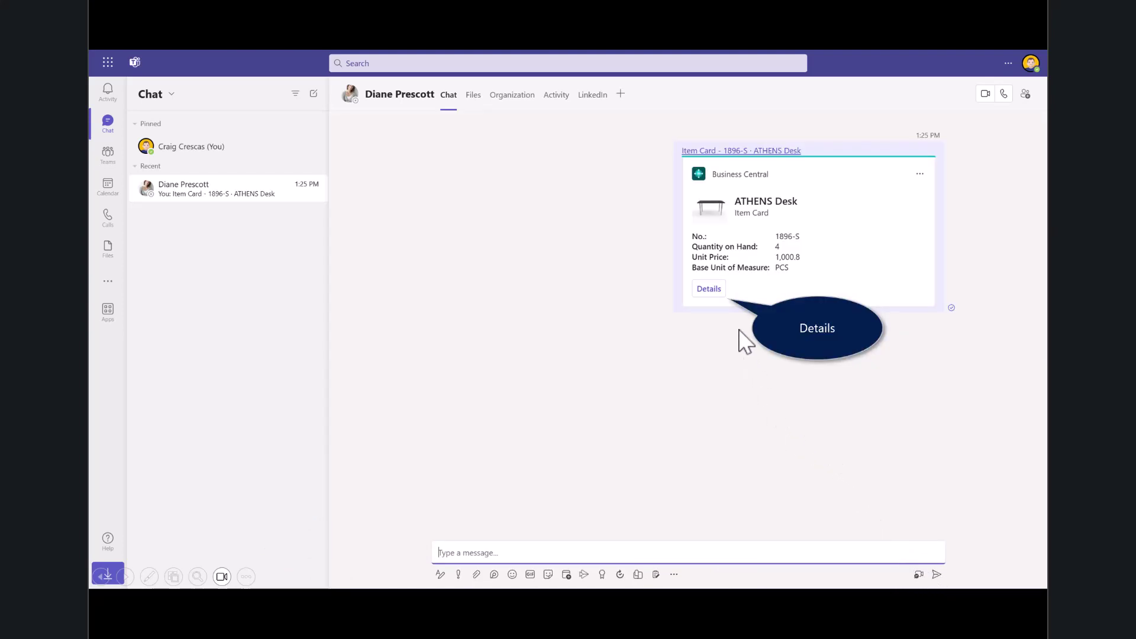
Open the details of the sent ATHENS Desk item card and switch the card to editing.
left_click(710, 290)
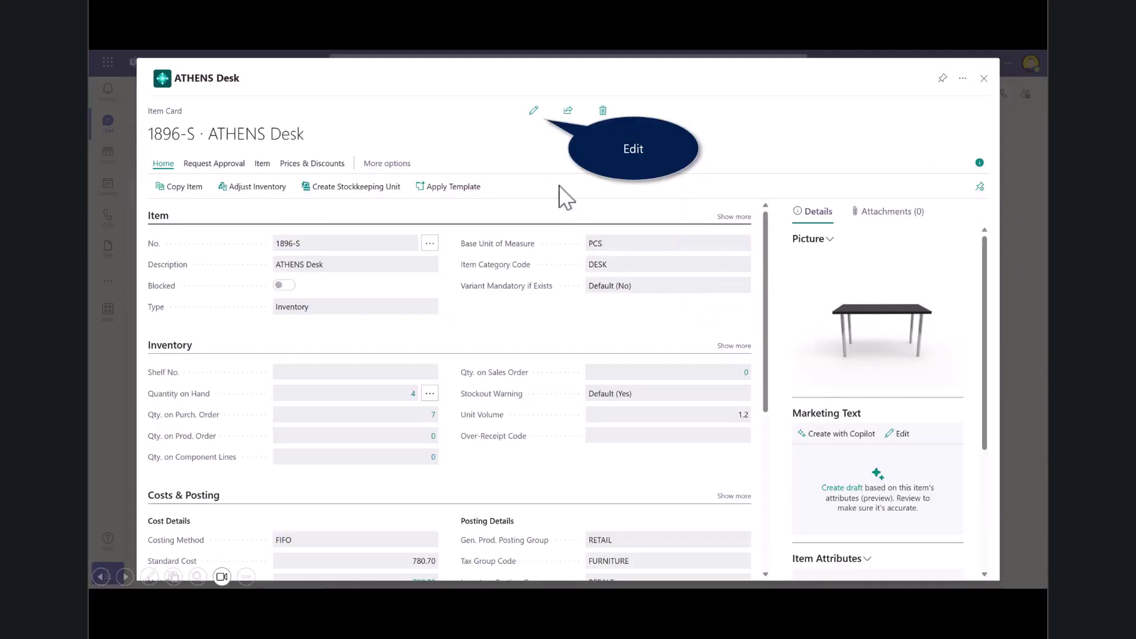
left_click(534, 111)
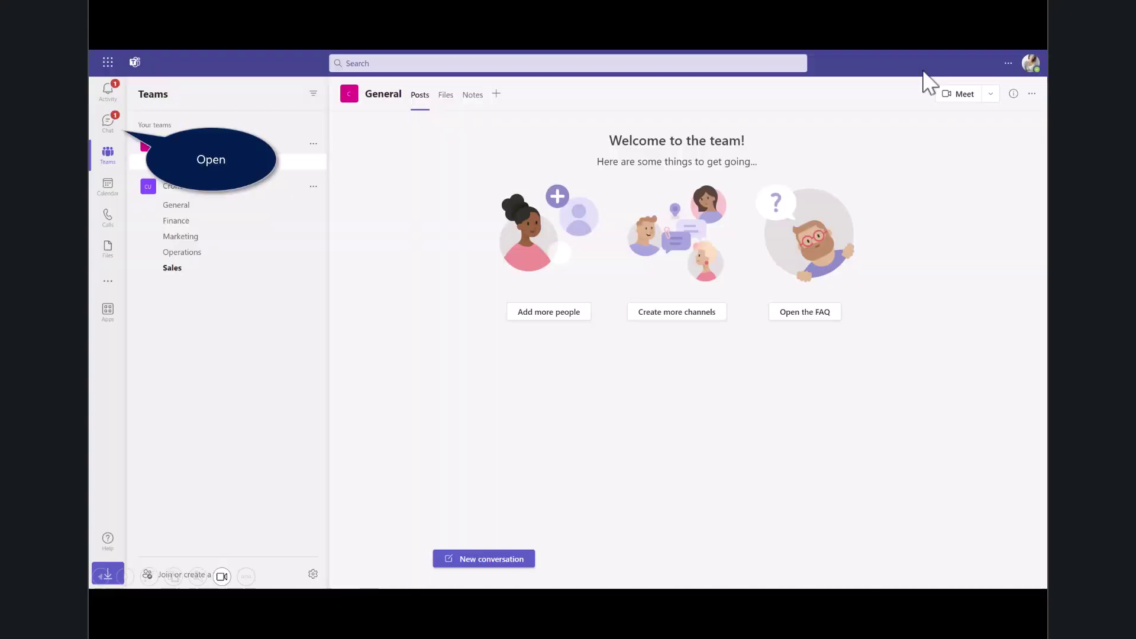
From the recipient's Teams account, open the chat containing the shared ATHENS Desk item card.
left_click(112, 119)
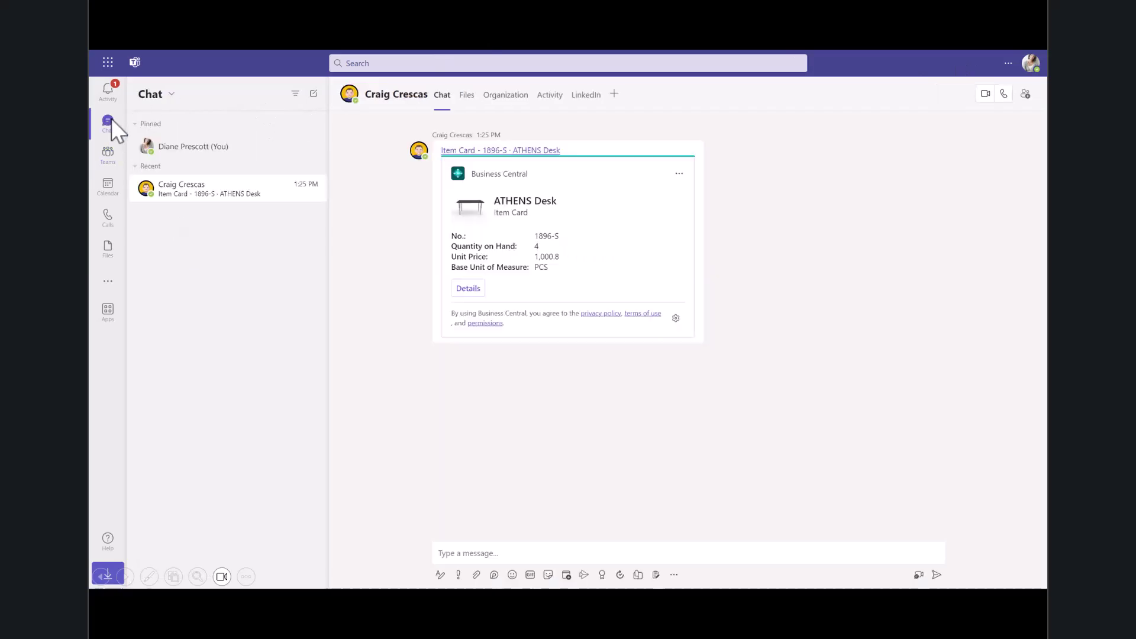